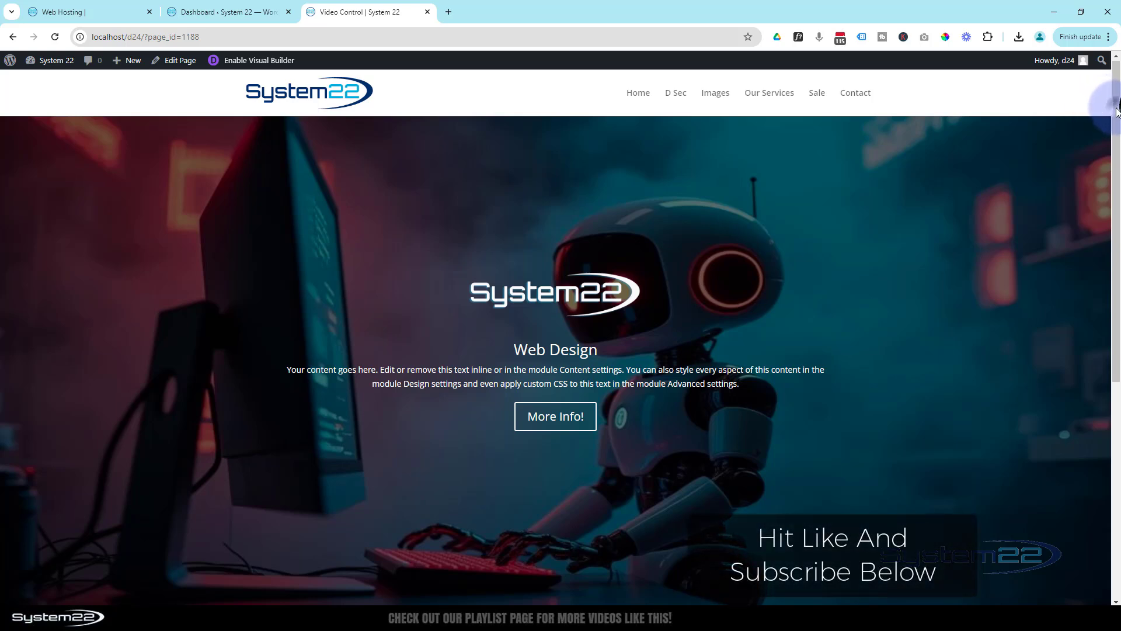
Show the 560×315 iframe embed code (start=50) for the TIMELAPSE OF THE FUTURE video.
{"action": "left_click_drag", "start_coordinate": [1116, 111], "coordinate": [1115, 336]}
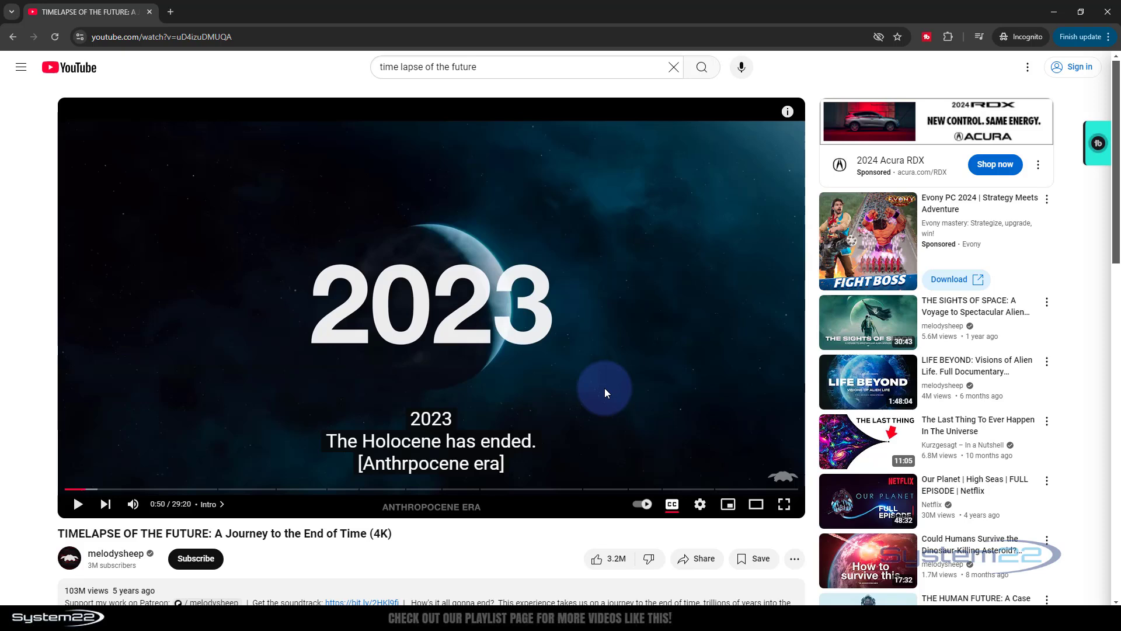
{"action": "left_click", "coordinate": [702, 565]}
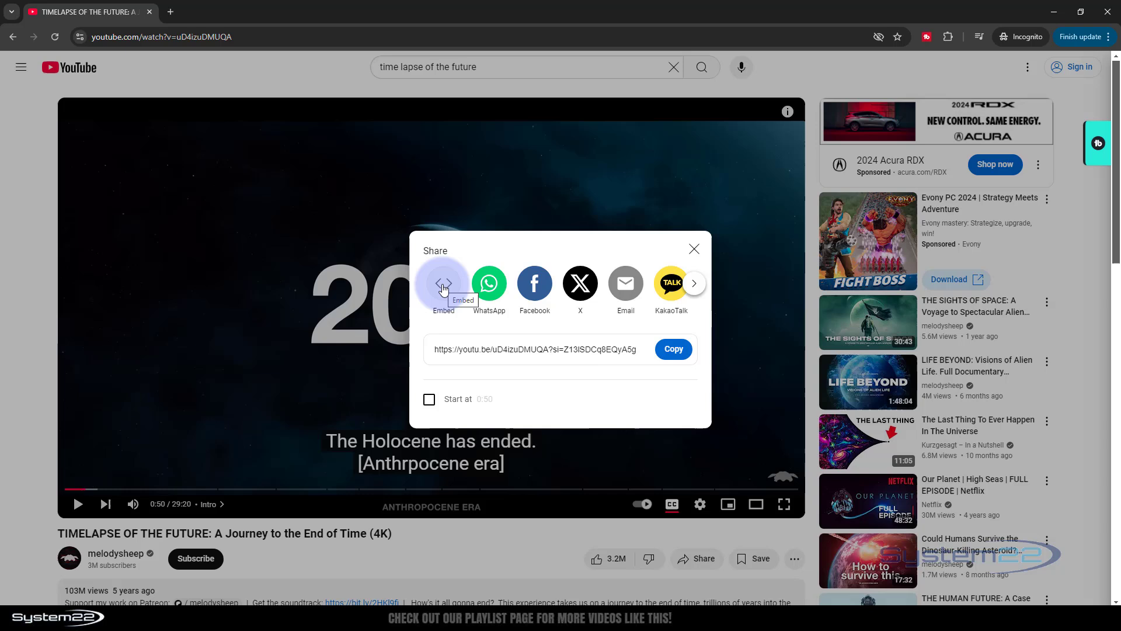
{"action": "left_click", "coordinate": [694, 286]}
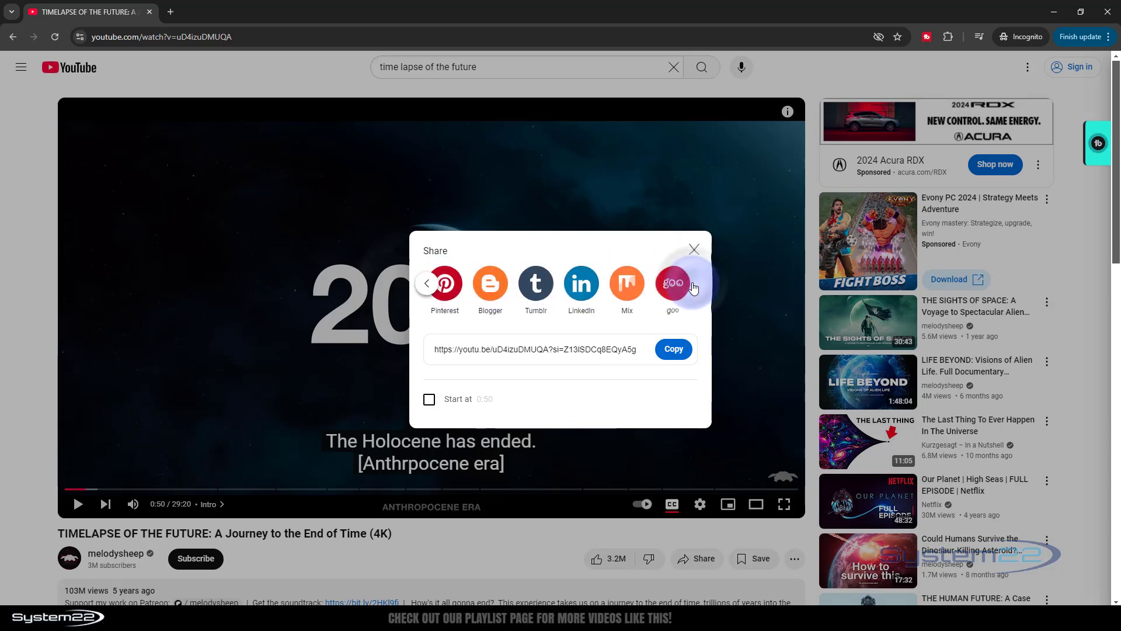
{"action": "left_click", "coordinate": [424, 286]}
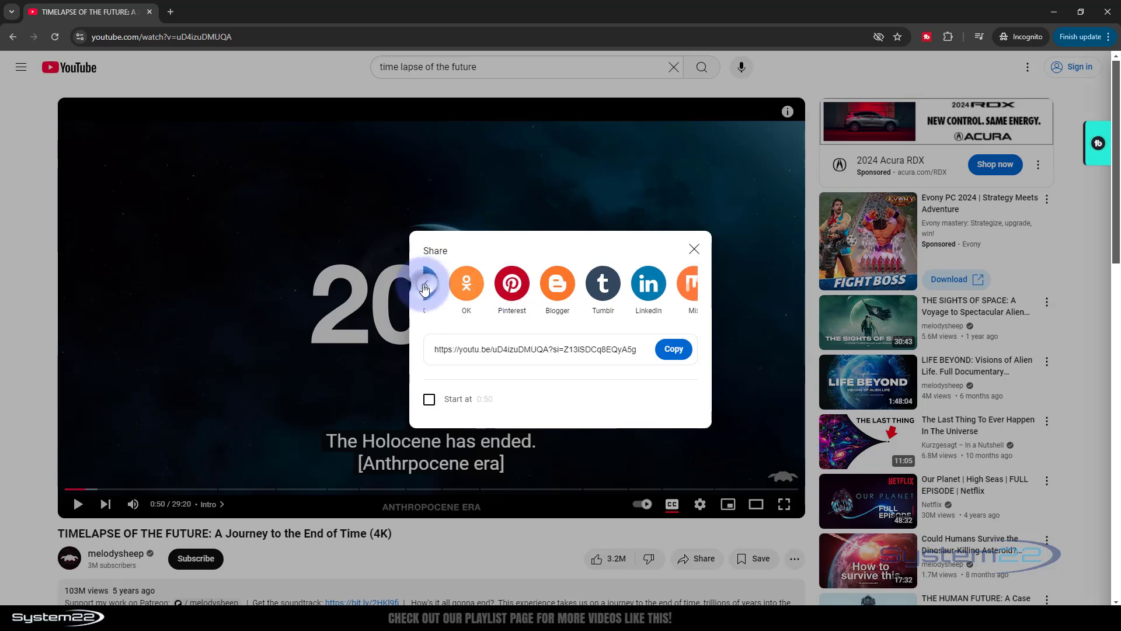
{"action": "left_click", "coordinate": [425, 286]}
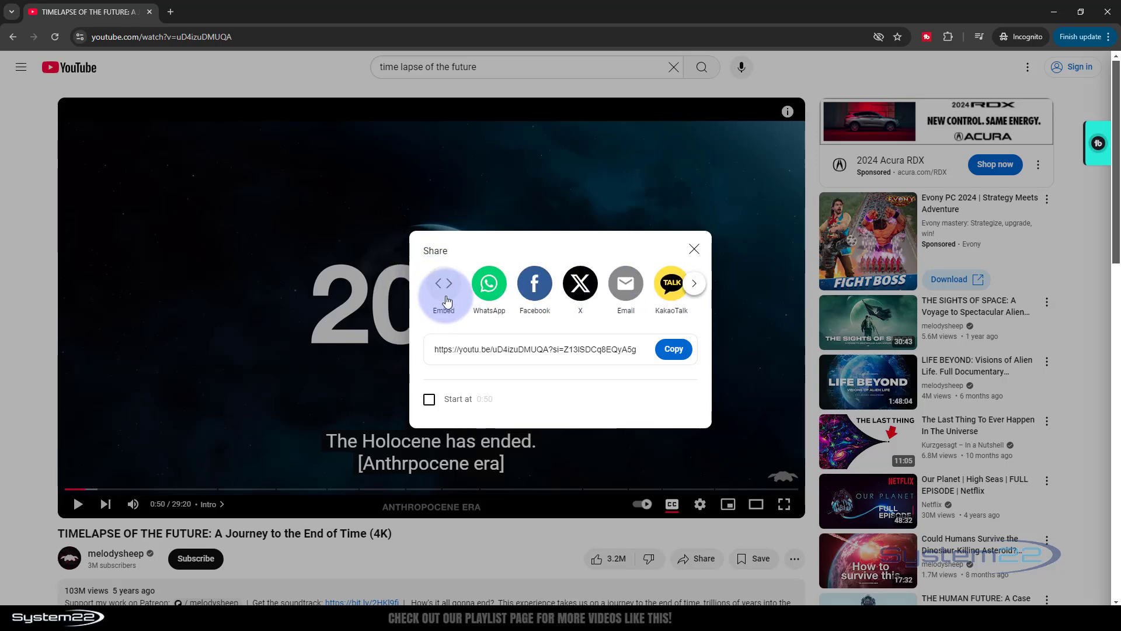
{"action": "left_click", "coordinate": [445, 289]}
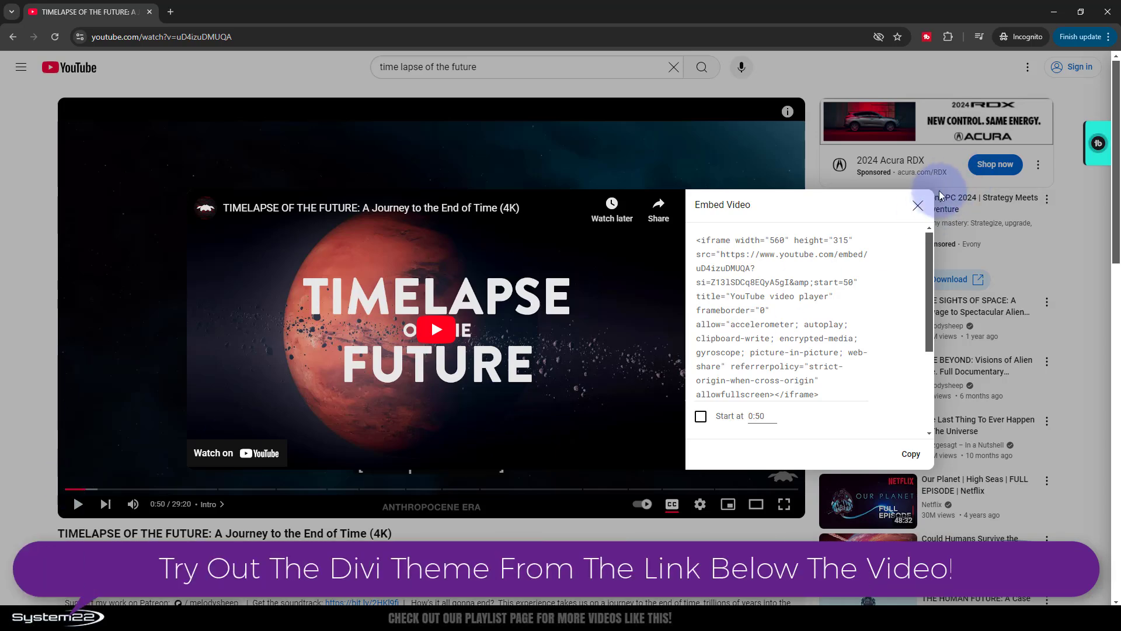
Reopen the embed code with Start at 0:50 toggled and copy the iframe code.
{"action": "left_click", "coordinate": [918, 208]}
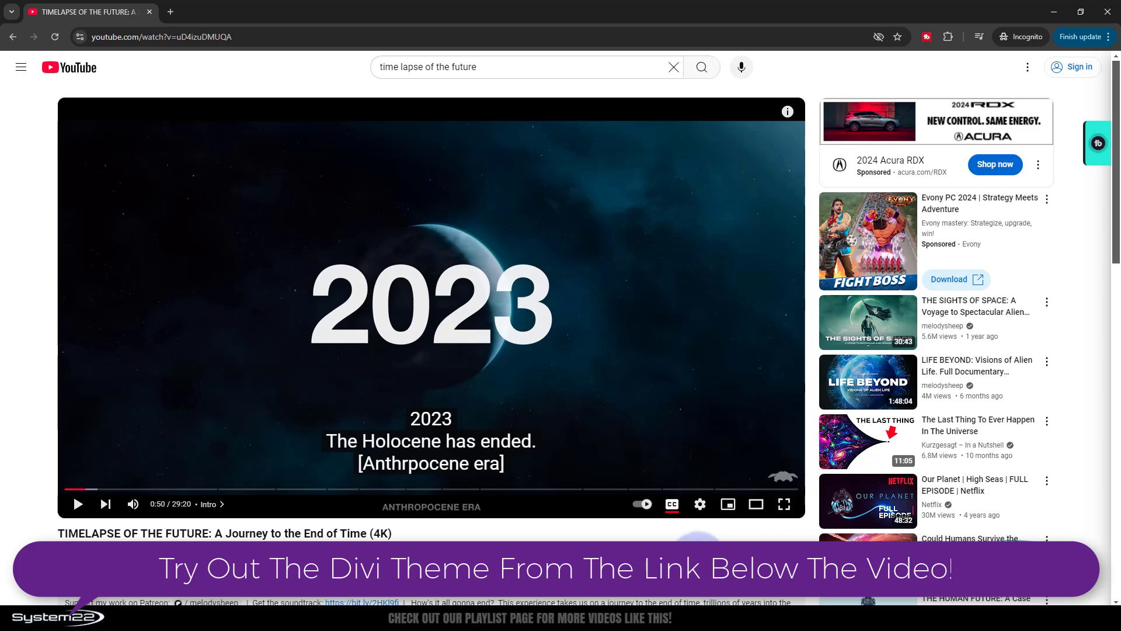
{"action": "left_click", "coordinate": [698, 552]}
{"action": "left_click", "coordinate": [443, 279]}
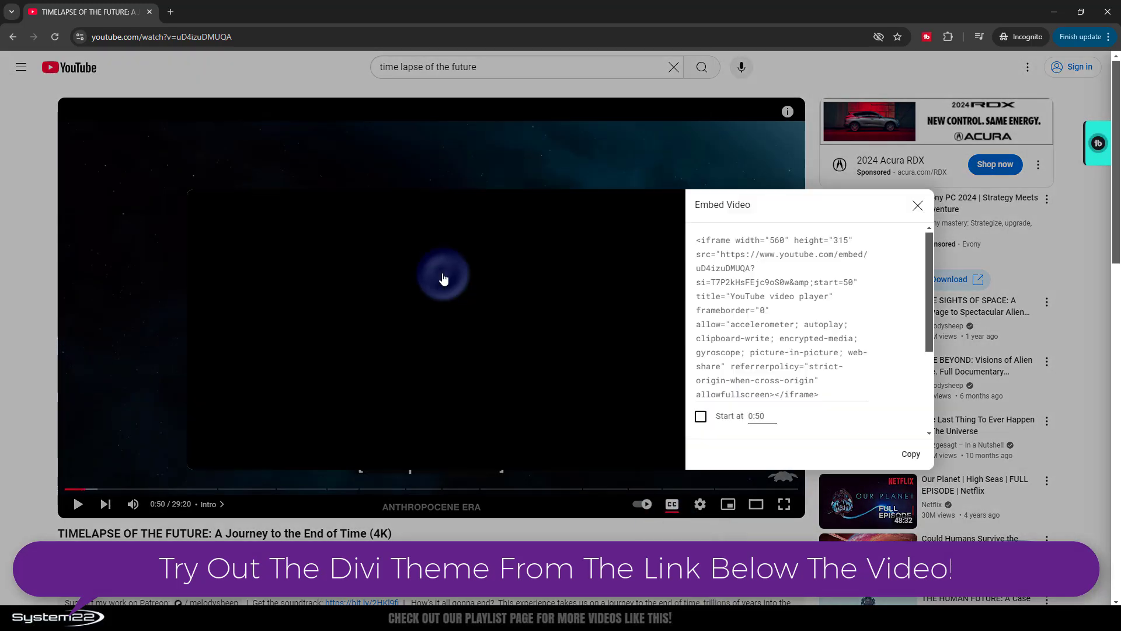
{"action": "left_click", "coordinate": [760, 419]}
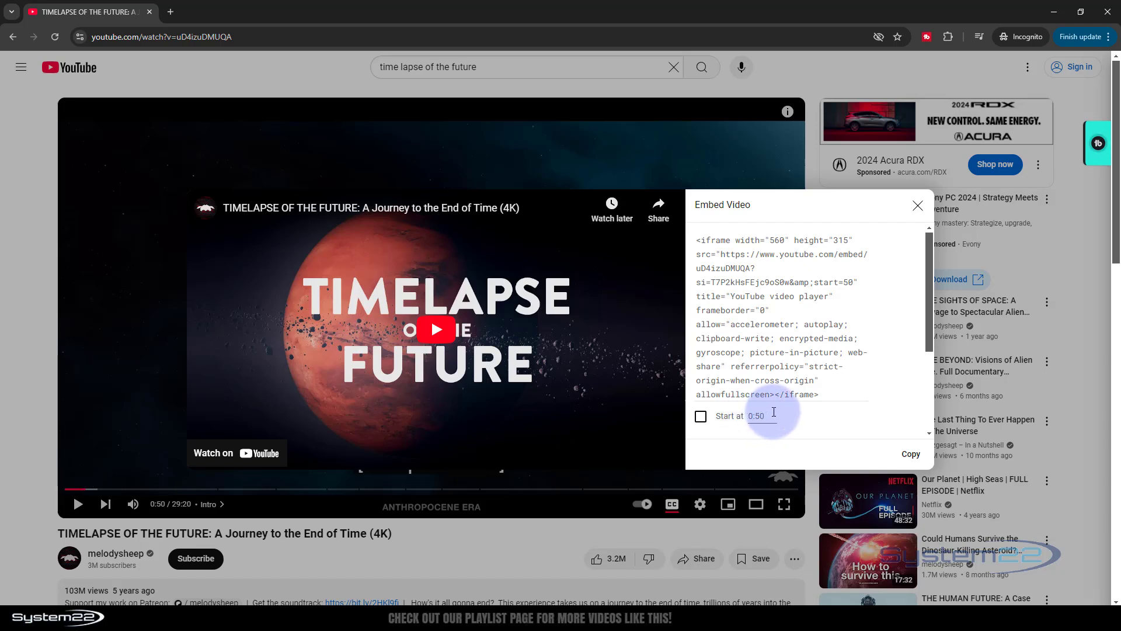
{"action": "left_click", "coordinate": [702, 418]}
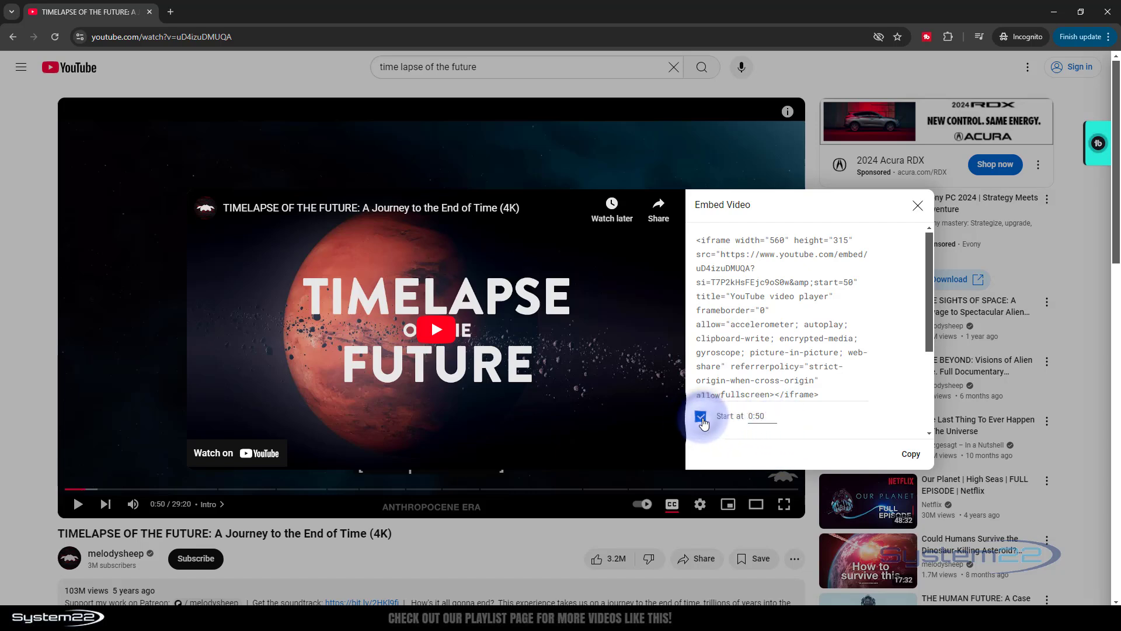
{"action": "left_click", "coordinate": [754, 334]}
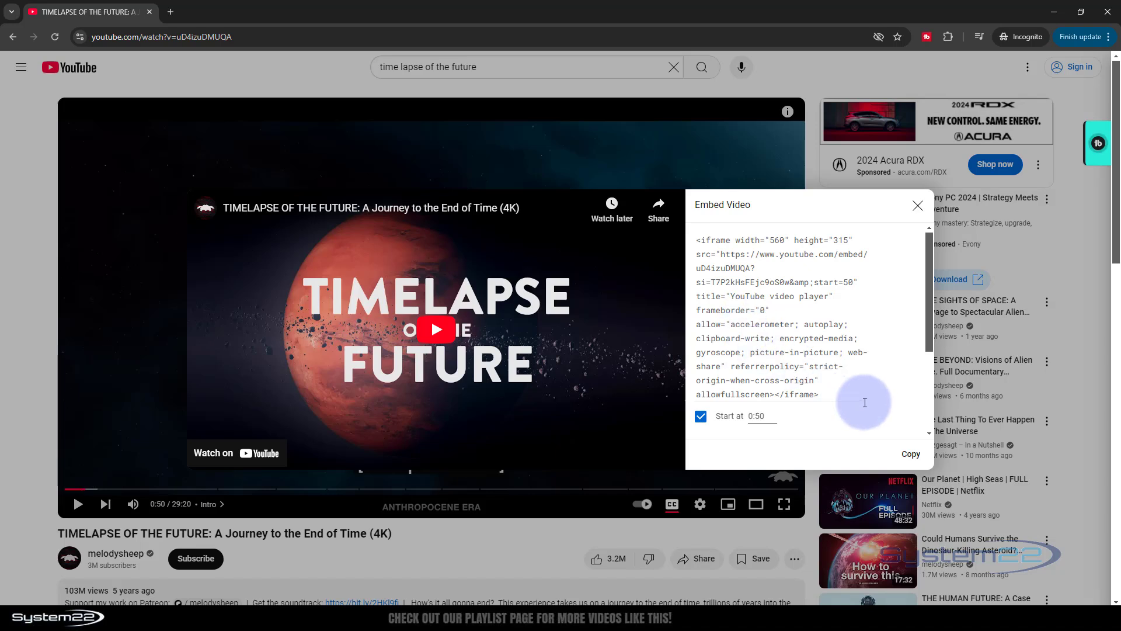
{"action": "left_click", "coordinate": [911, 455]}
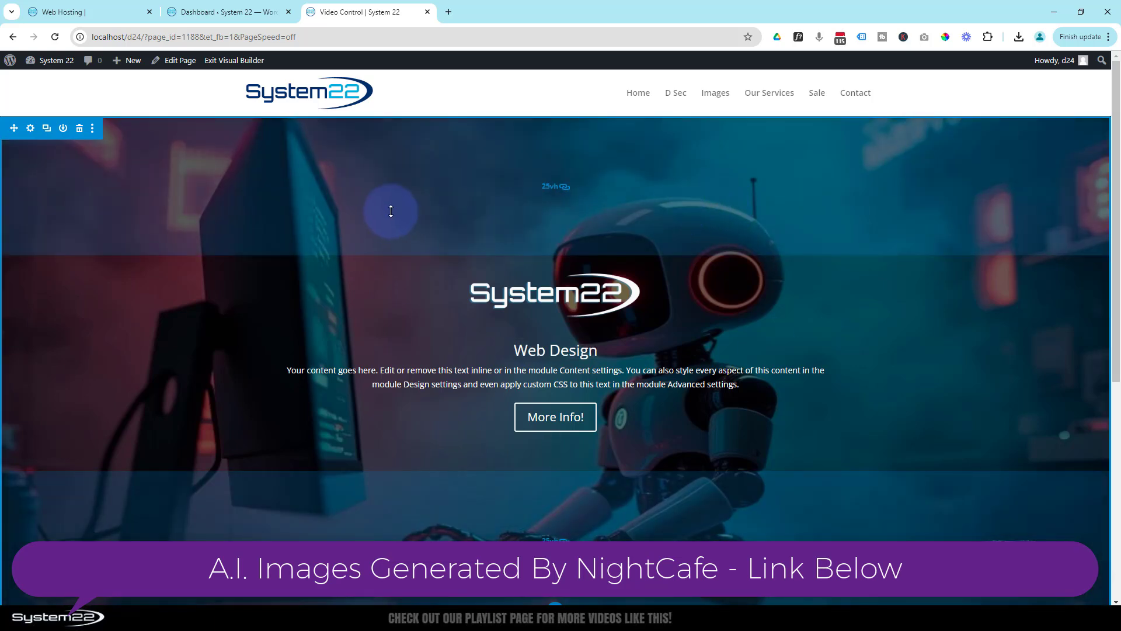
Scroll the Video Control page to the section with the robot image and YouTube video.
{"action": "scroll", "coordinate": [406, 268], "scroll_direction": "down", "scroll_amount": 3}
{"action": "scroll", "coordinate": [406, 268], "scroll_direction": "down", "scroll_amount": 3}
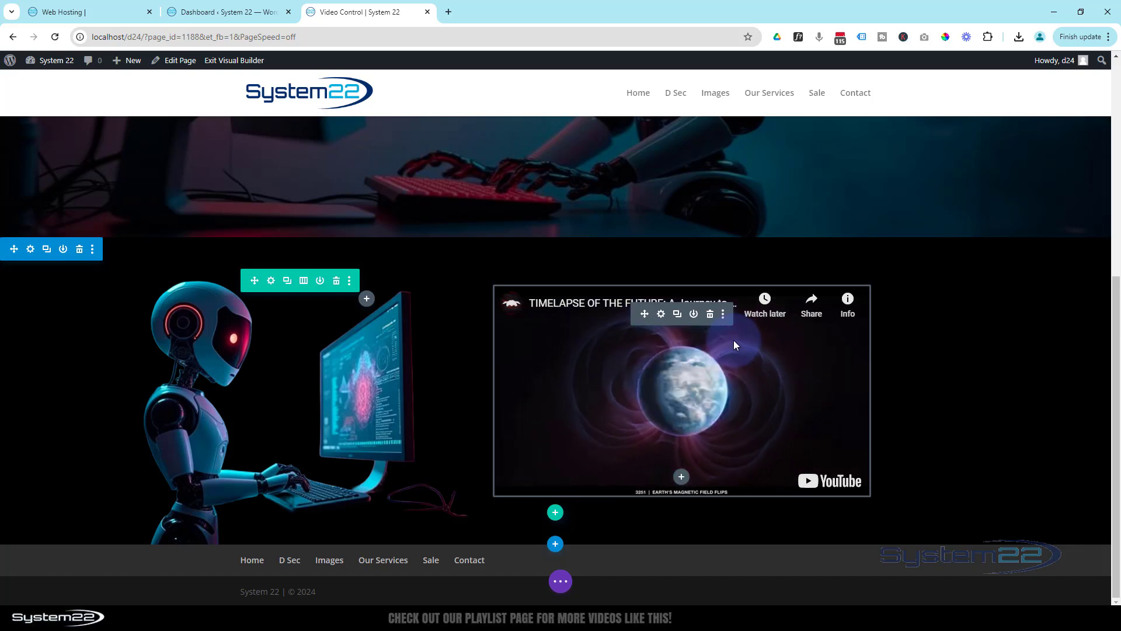
{"action": "scroll", "coordinate": [597, 418], "scroll_direction": "up", "scroll_amount": 3}
{"action": "scroll", "coordinate": [598, 415], "scroll_direction": "up", "scroll_amount": 4}
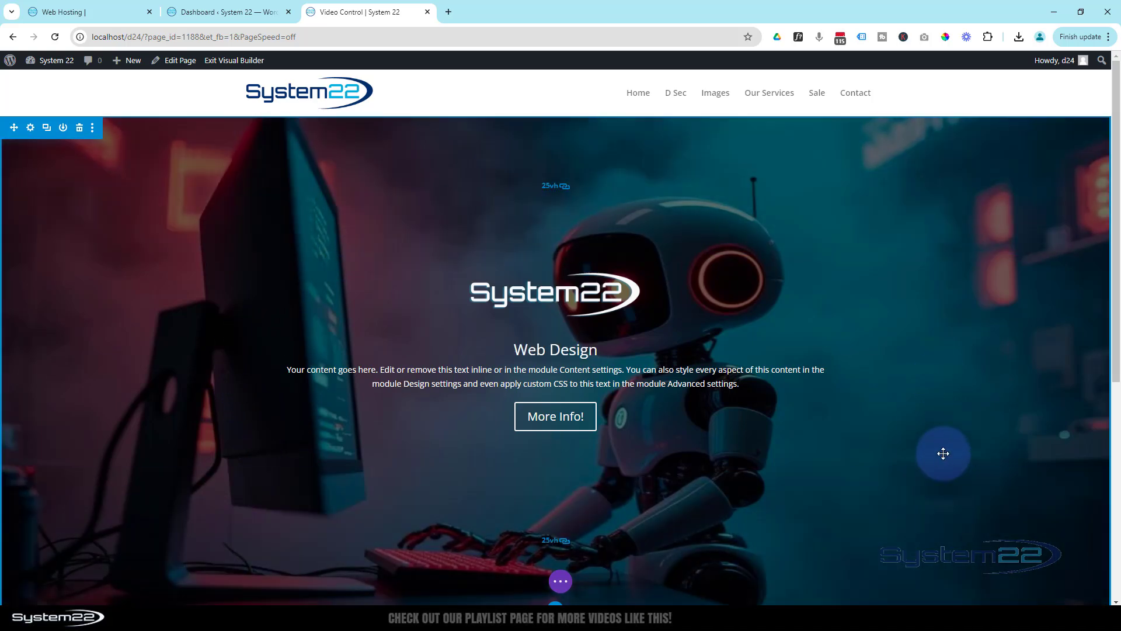
{"action": "scroll", "coordinate": [944, 454], "scroll_direction": "down", "scroll_amount": 5}
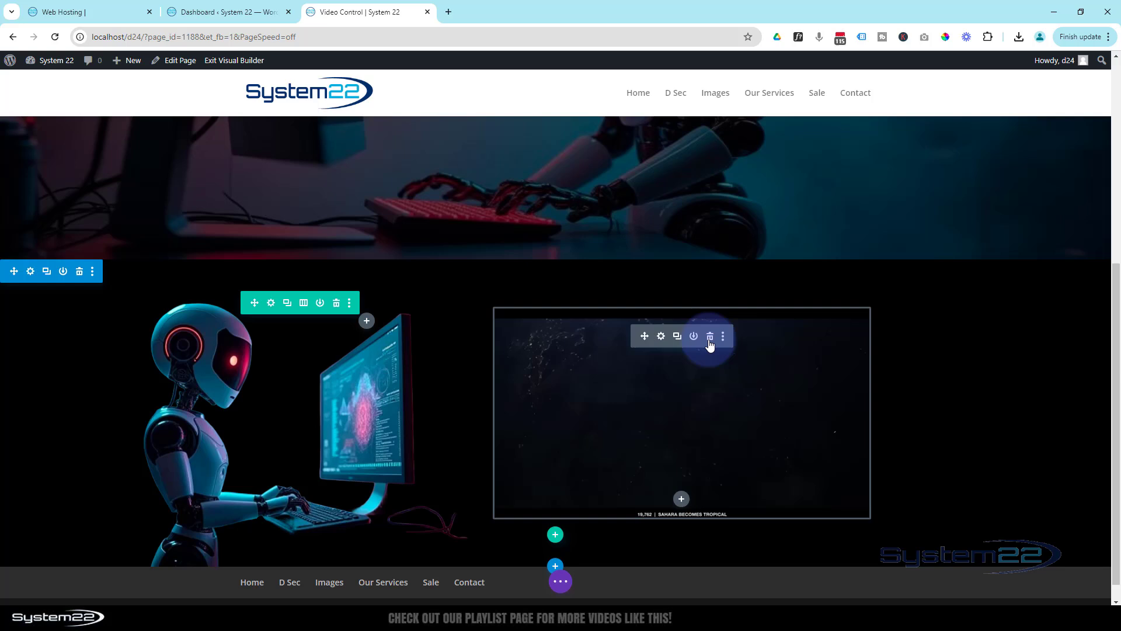
Replace the video module with a Code module containing the pasted YouTube iframe code.
{"action": "left_click", "coordinate": [710, 338]}
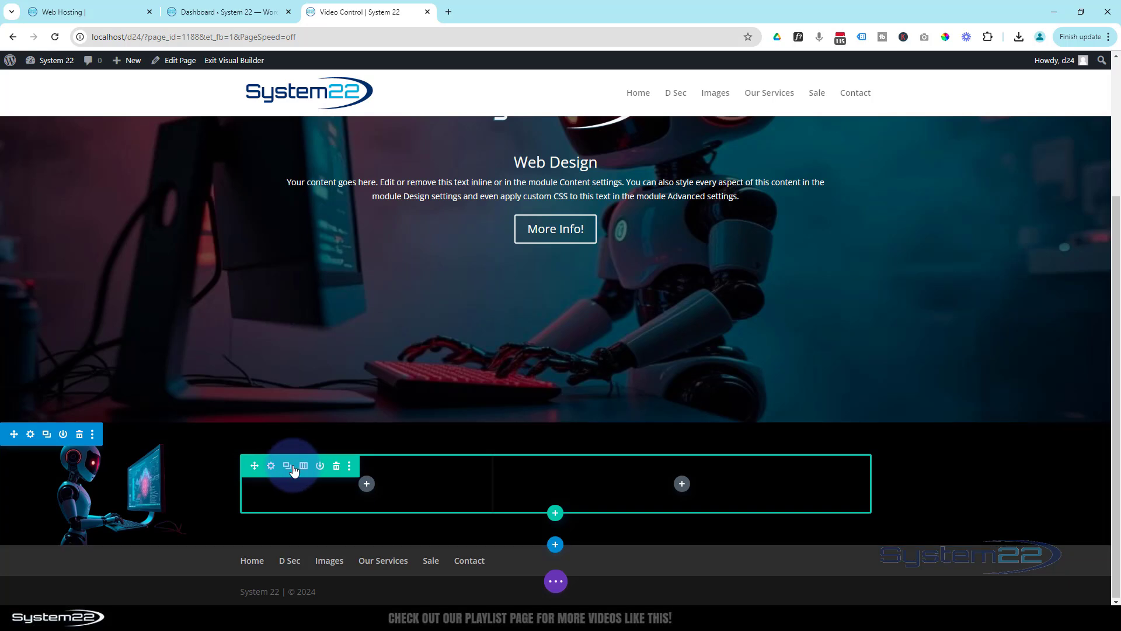
{"action": "left_click", "coordinate": [684, 487]}
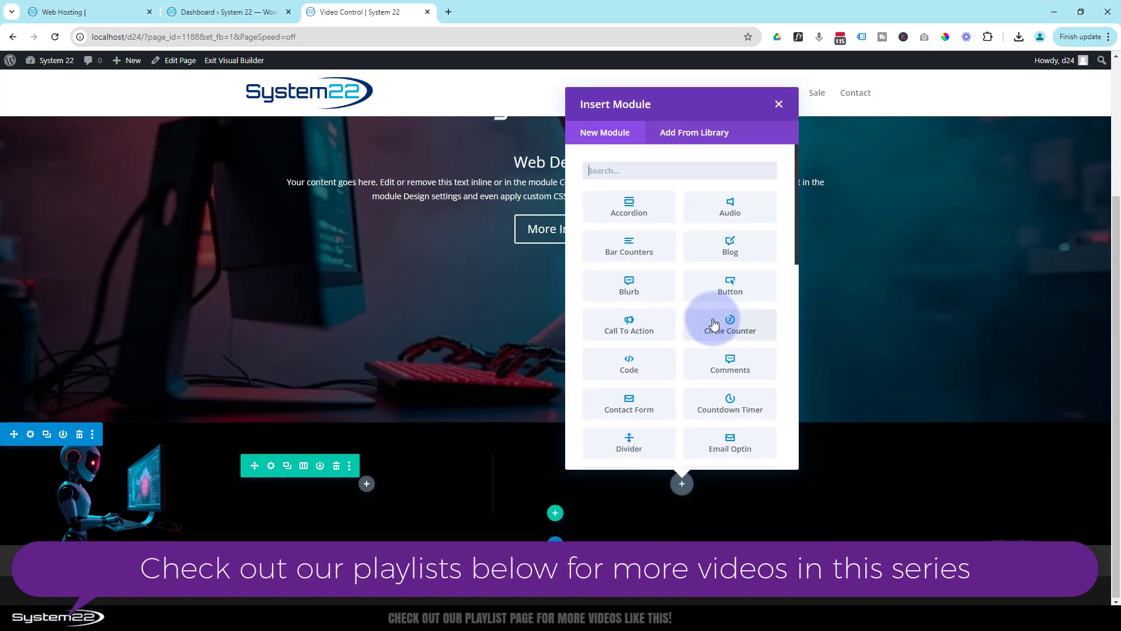
{"action": "left_click", "coordinate": [635, 367]}
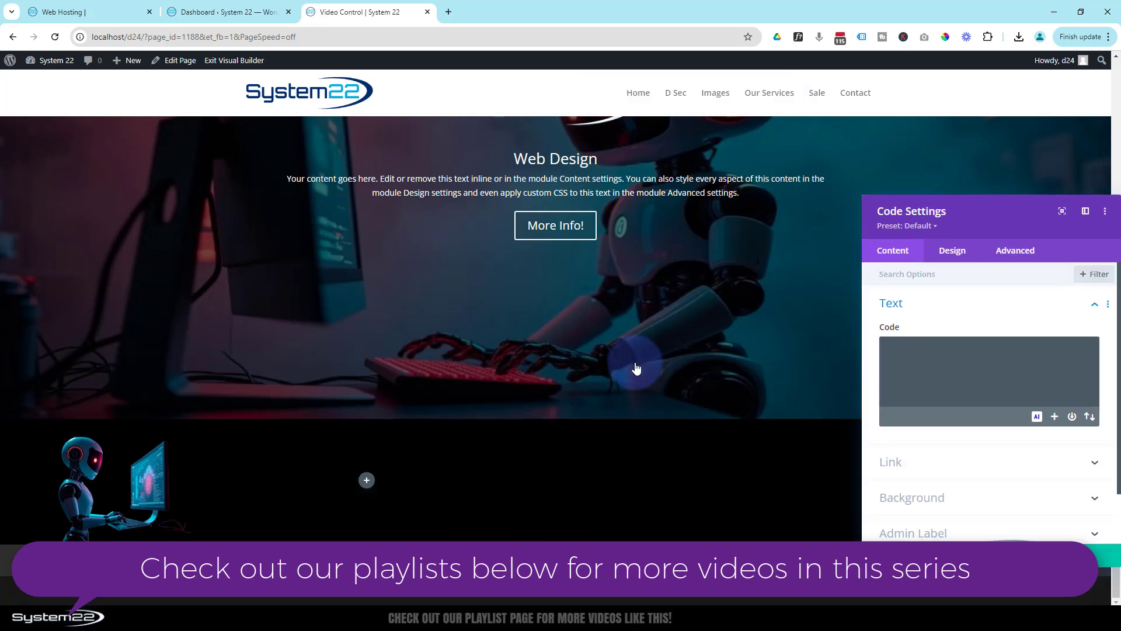
{"action": "left_click_drag", "start_coordinate": [927, 210], "coordinate": [767, 186]}
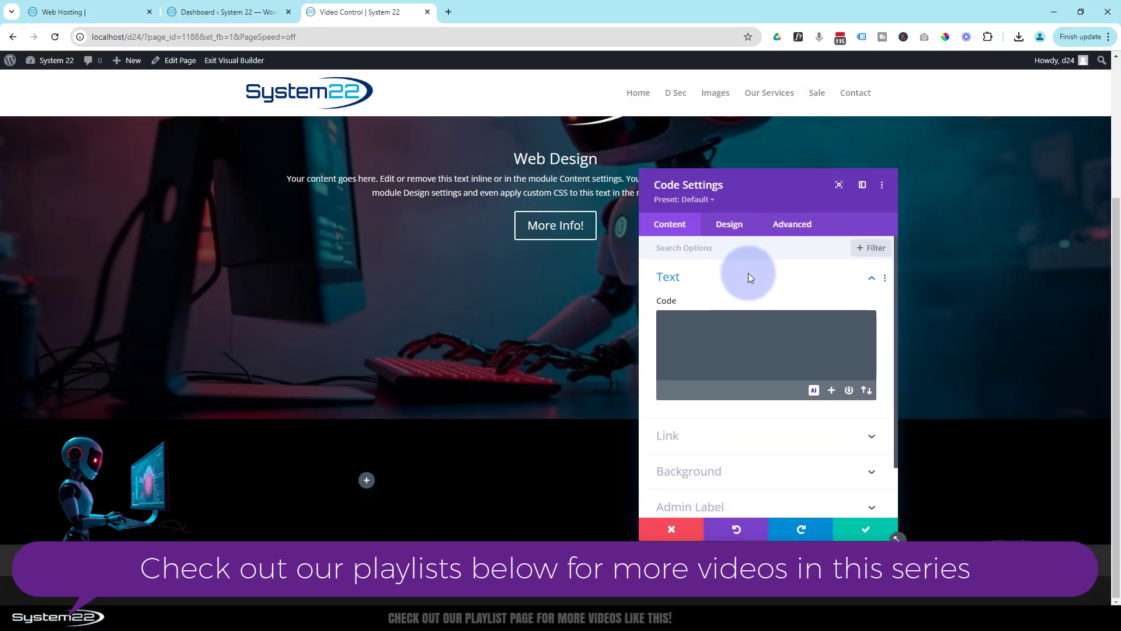
{"action": "left_click", "coordinate": [681, 329]}
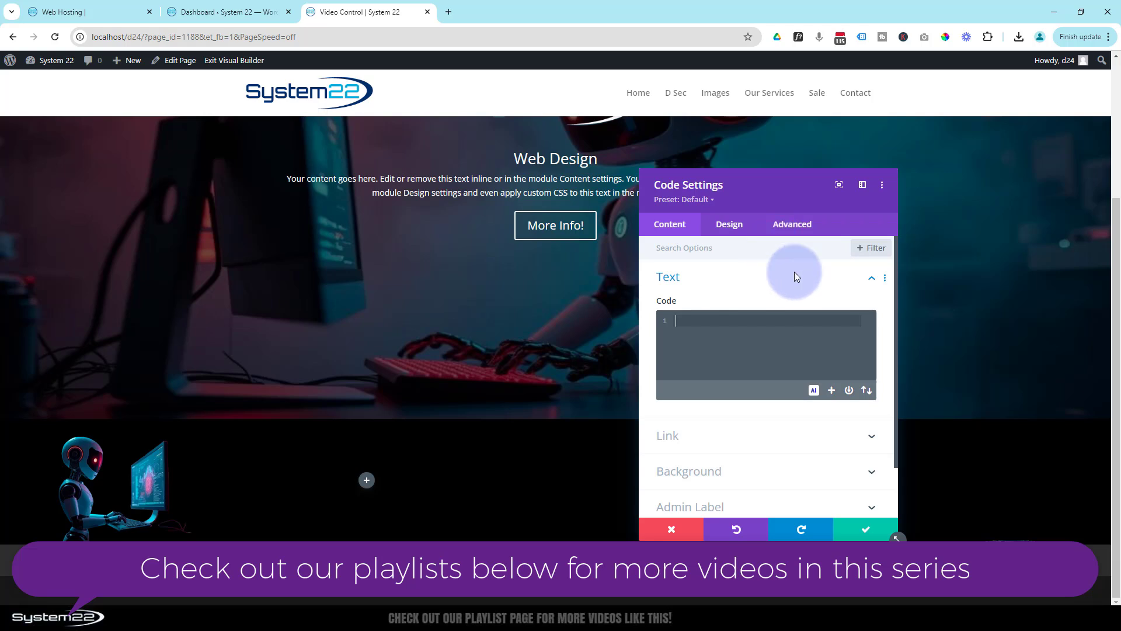
{"action": "key", "text": "ctrl+v"}
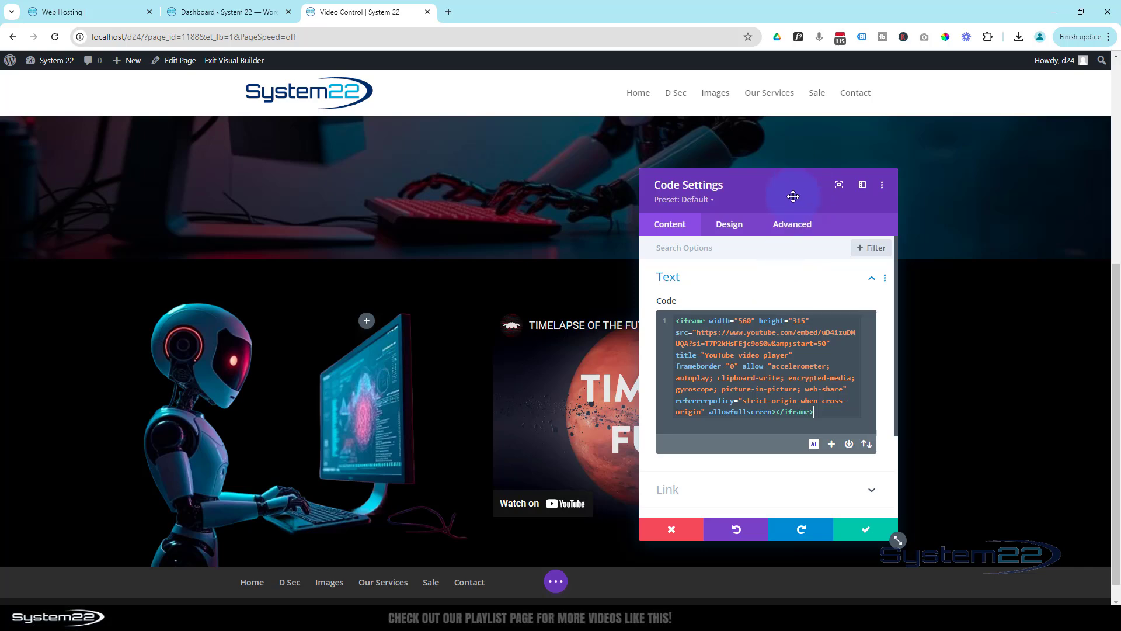
Play the embedded preview, turn its volume to zero and pause it at 1:05.
{"action": "left_click_drag", "start_coordinate": [793, 197], "coordinate": [346, 202]}
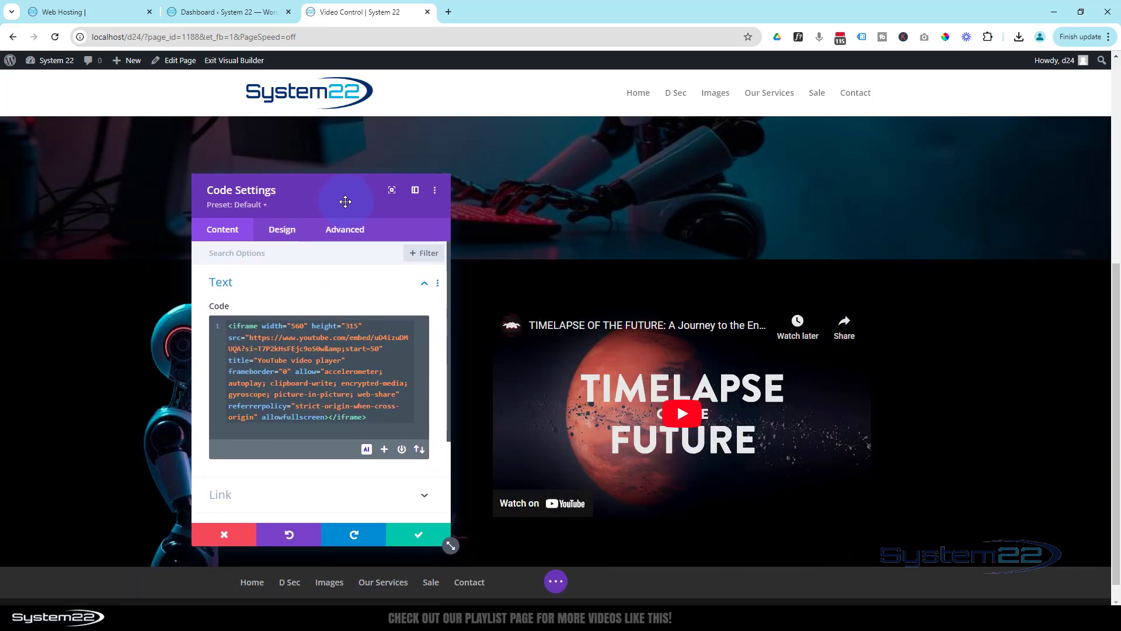
{"action": "left_click", "coordinate": [688, 416]}
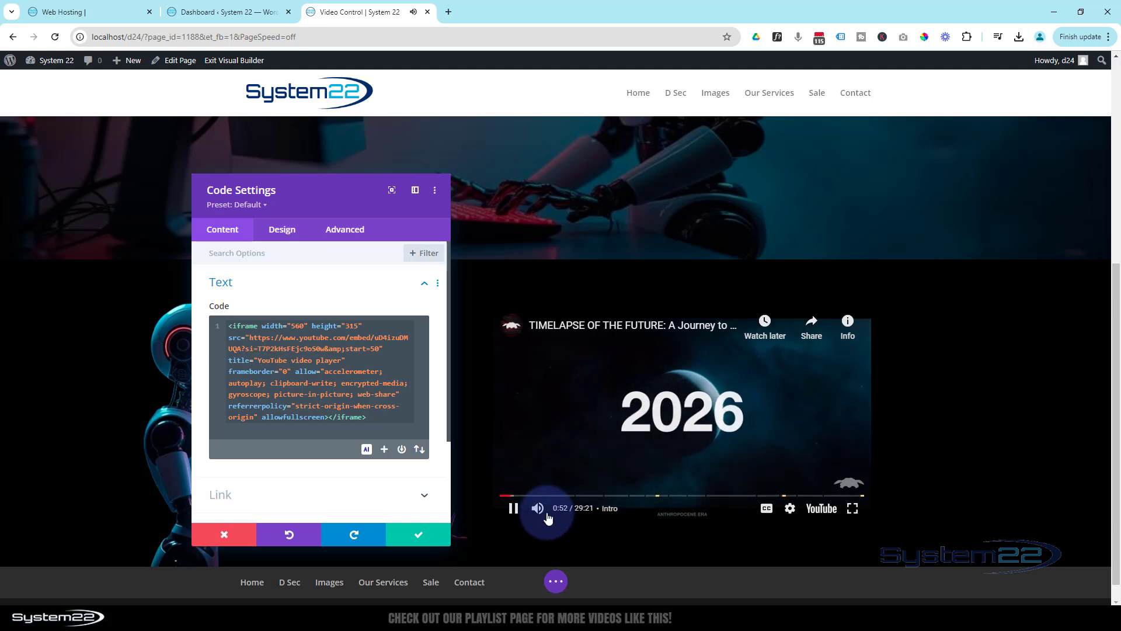
{"action": "mouse_move", "coordinate": [574, 513]}
{"action": "left_click_drag", "start_coordinate": [580, 513], "coordinate": [546, 510]}
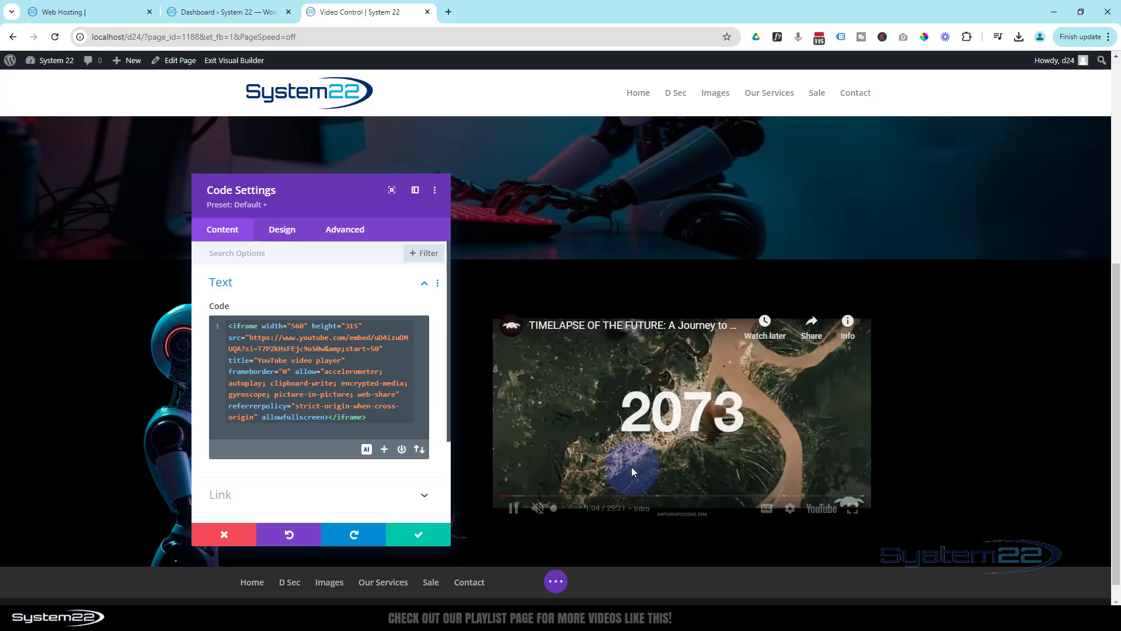
{"action": "left_click", "coordinate": [517, 508]}
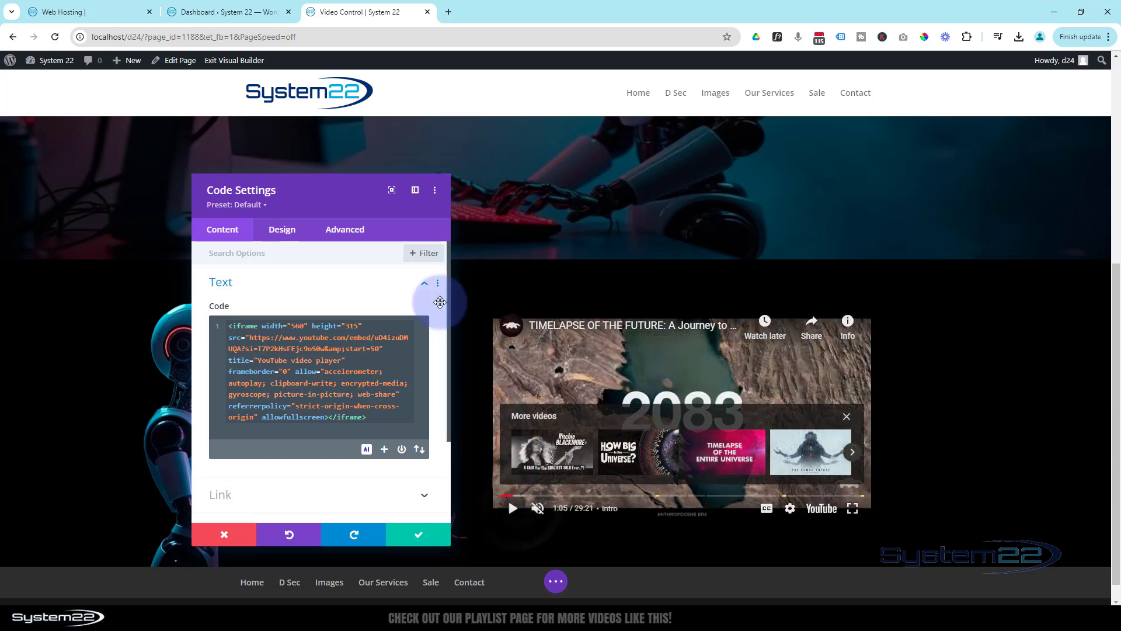
{"action": "left_click_drag", "start_coordinate": [348, 202], "coordinate": [688, 179]}
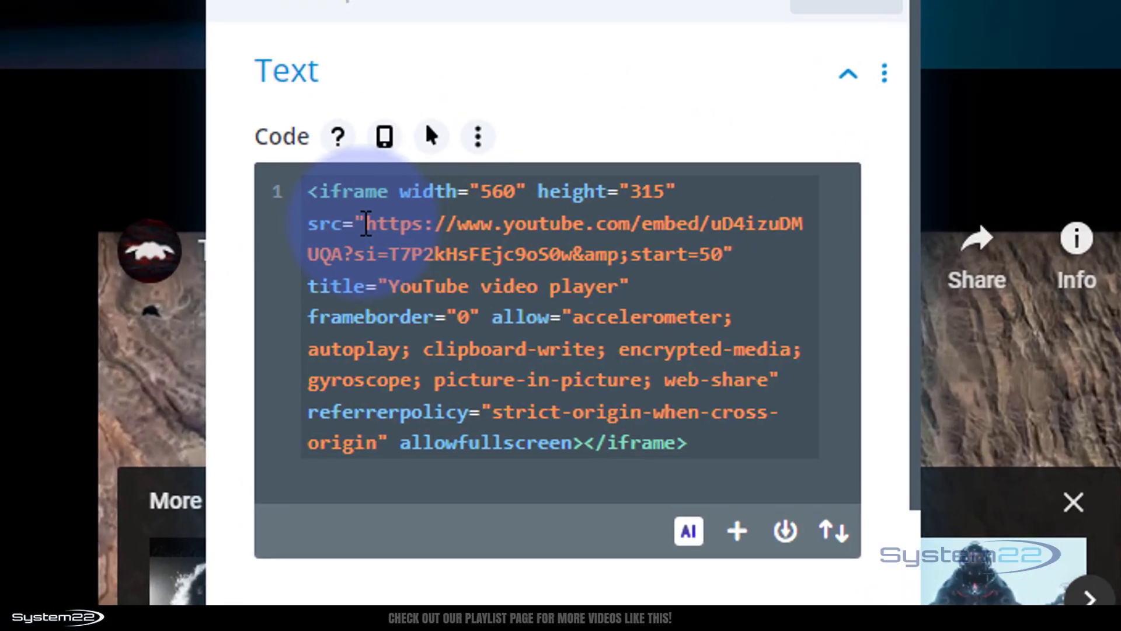
{"action": "left_click_drag", "start_coordinate": [367, 224], "coordinate": [631, 259]}
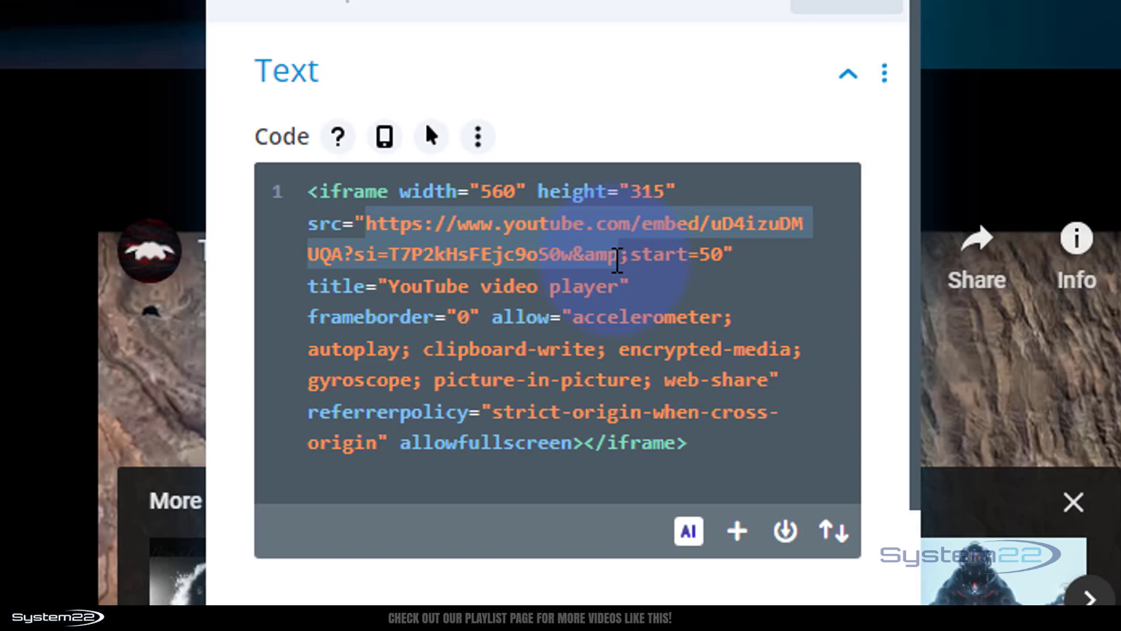
{"action": "left_click_drag", "start_coordinate": [618, 258], "coordinate": [641, 259]}
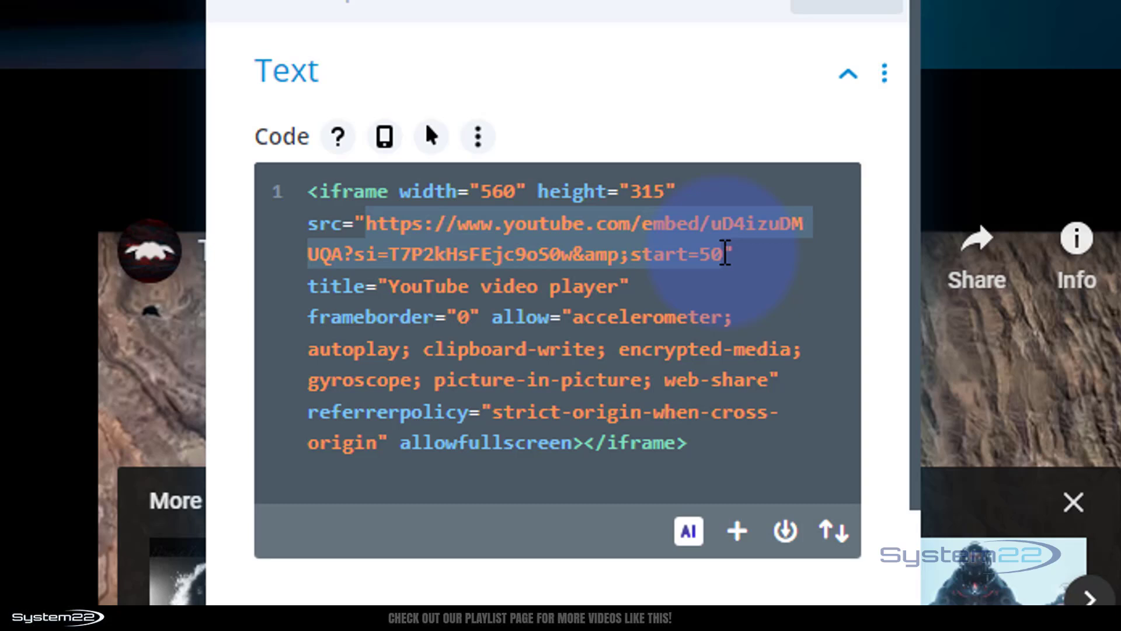
{"action": "key", "text": "ctrl+a"}
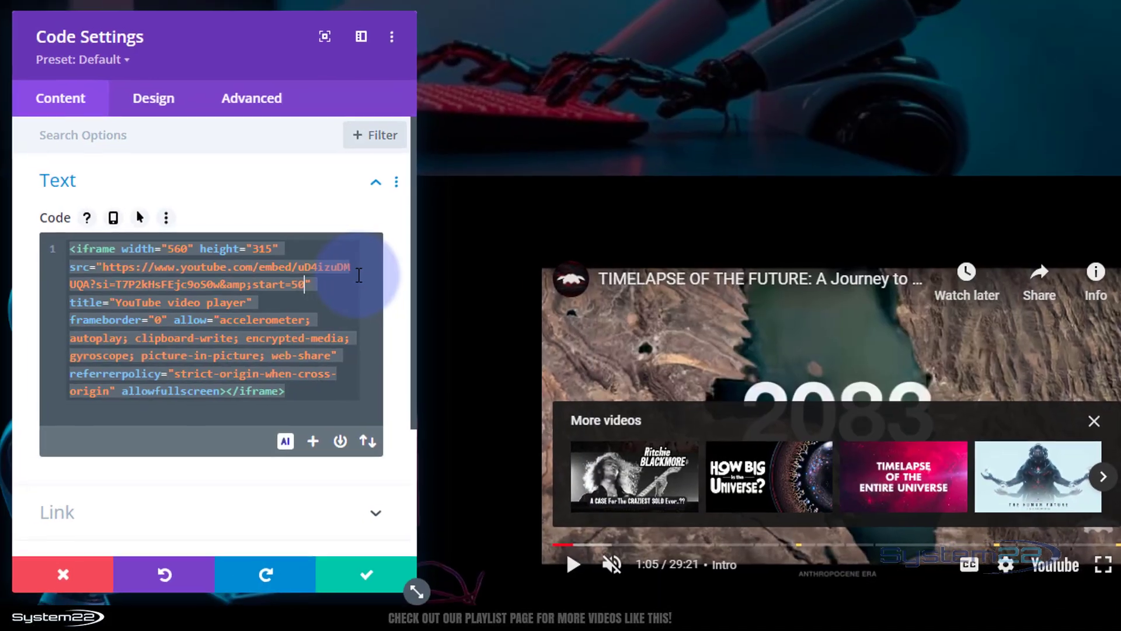
Append &autoplay=1 after start=50 in the iframe src URL.
{"action": "type", "text": "&"}
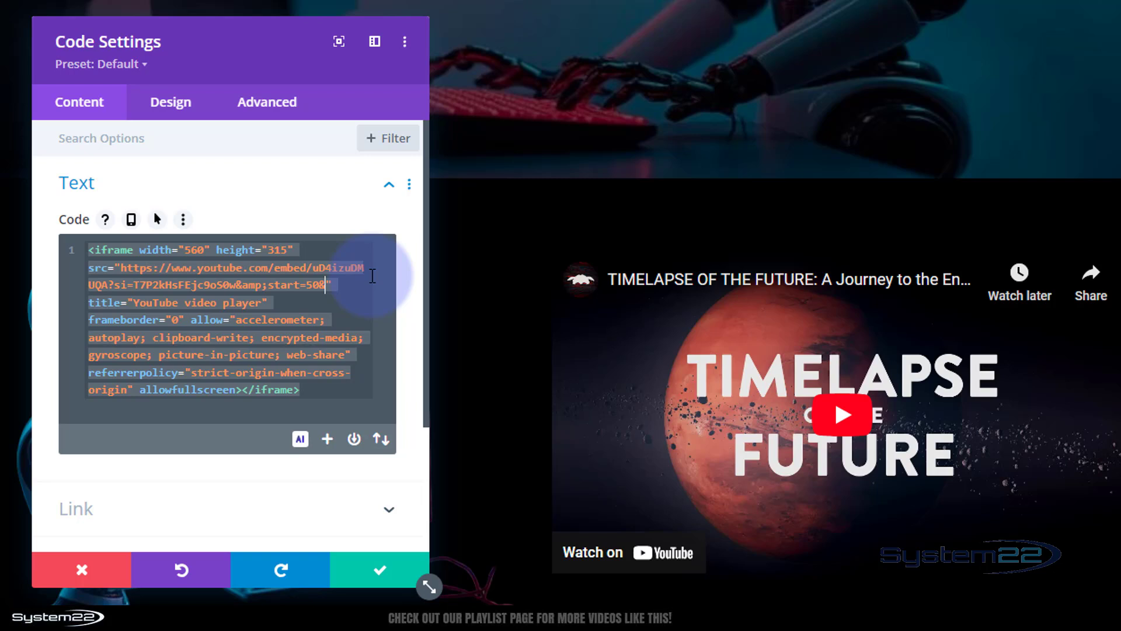
{"action": "type", "text": "autop"}
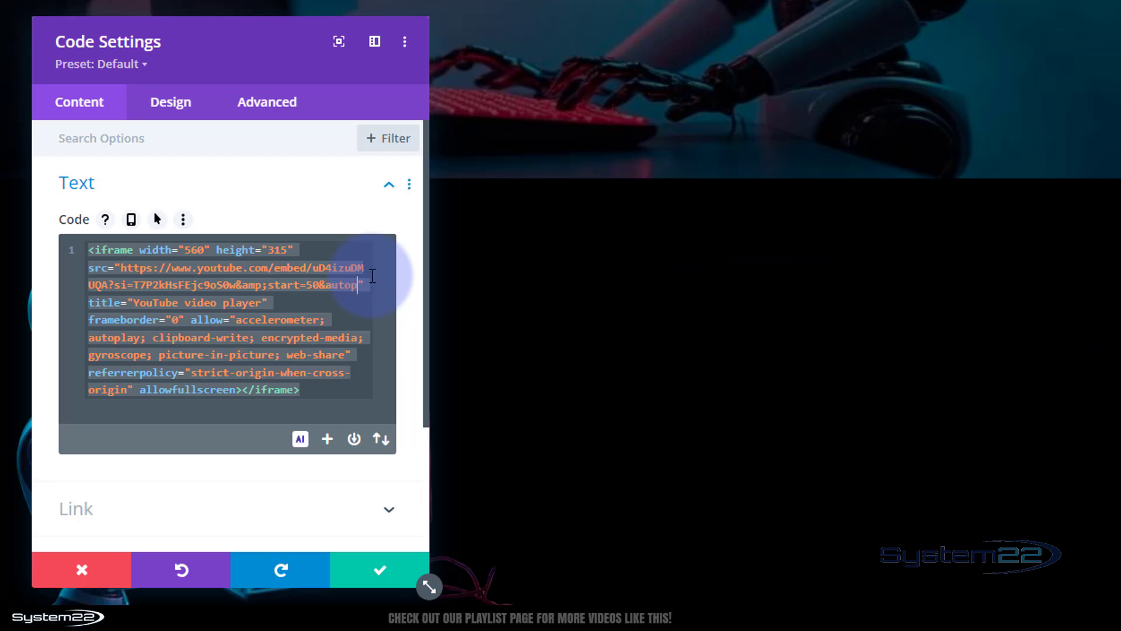
{"action": "type", "text": "lay=1"}
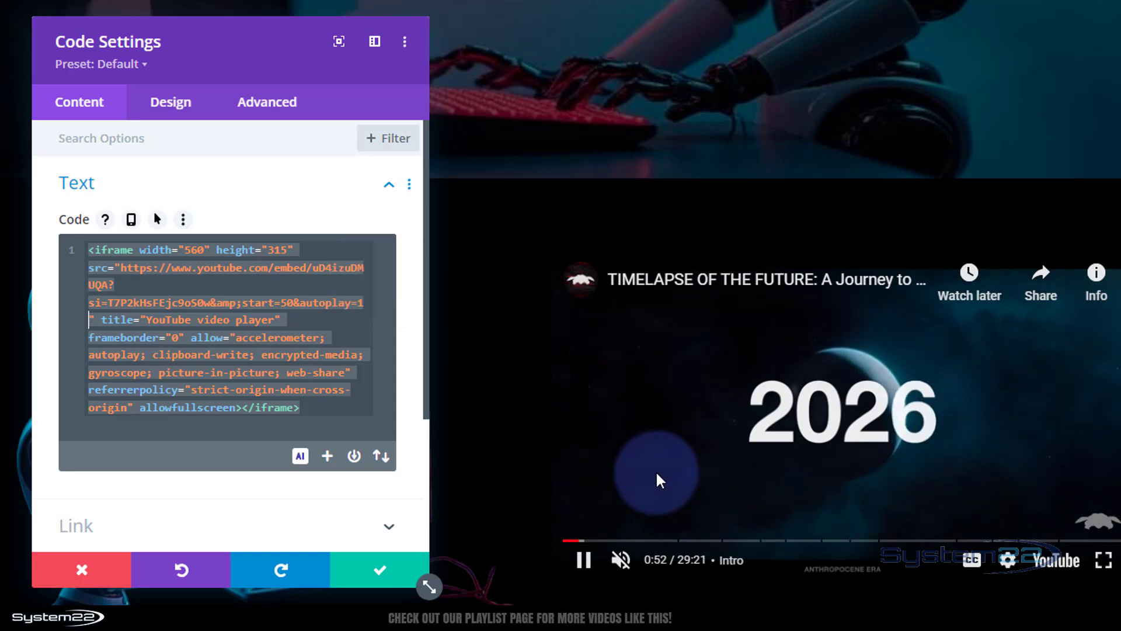
{"action": "mouse_move", "coordinate": [628, 552]}
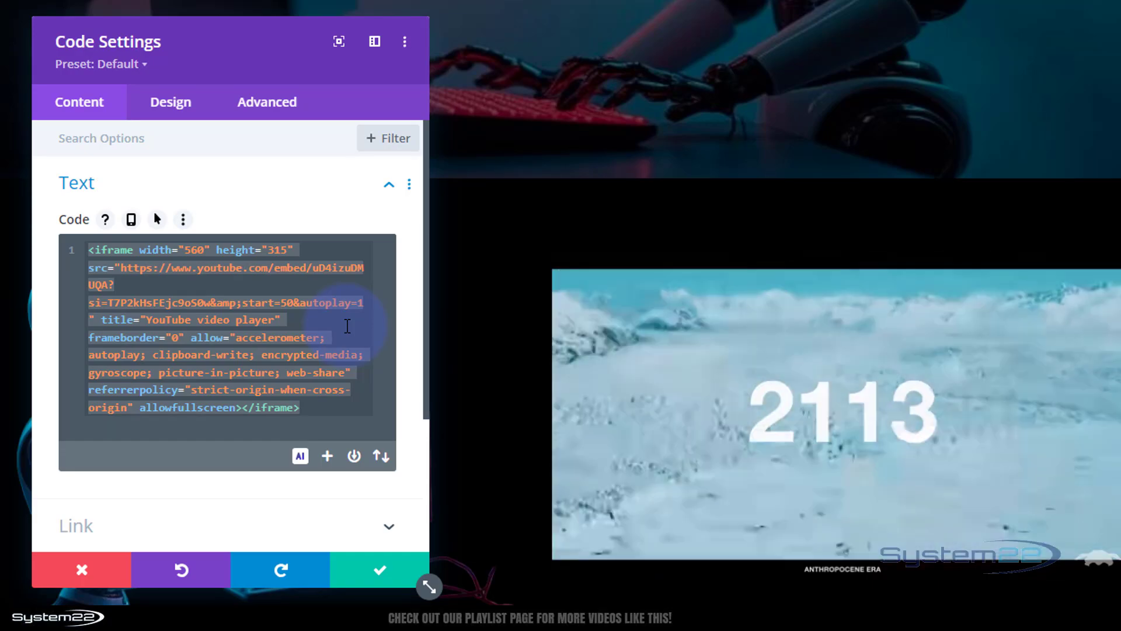
Append &mute=1 after autoplay=1 in the embed address.
{"action": "left_click", "coordinate": [361, 302]}
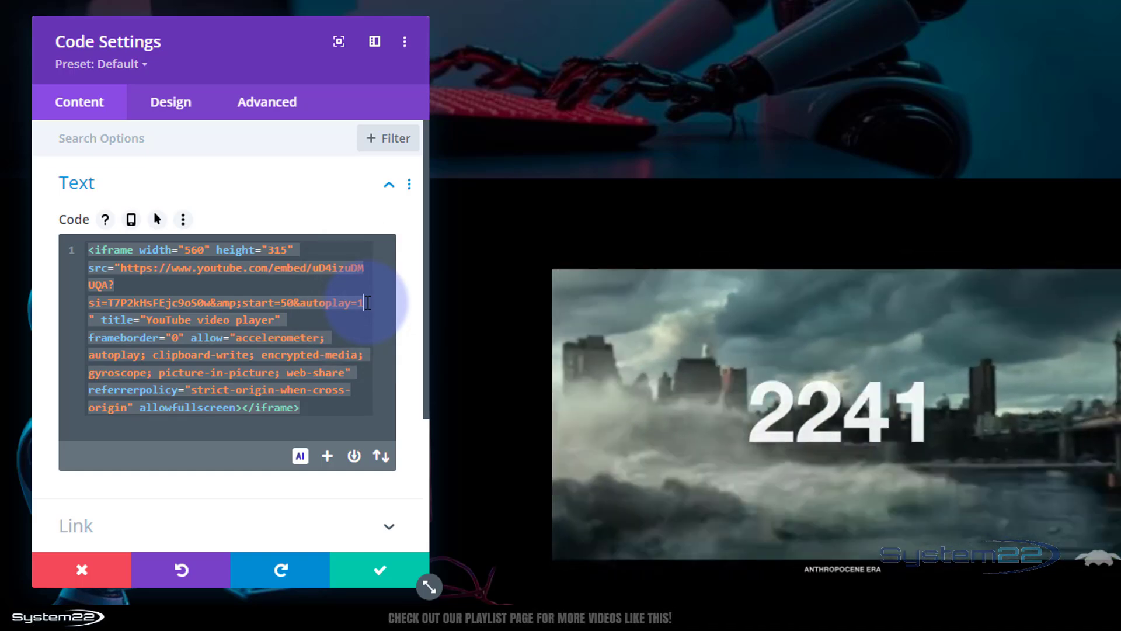
{"action": "type", "text": "&mute"}
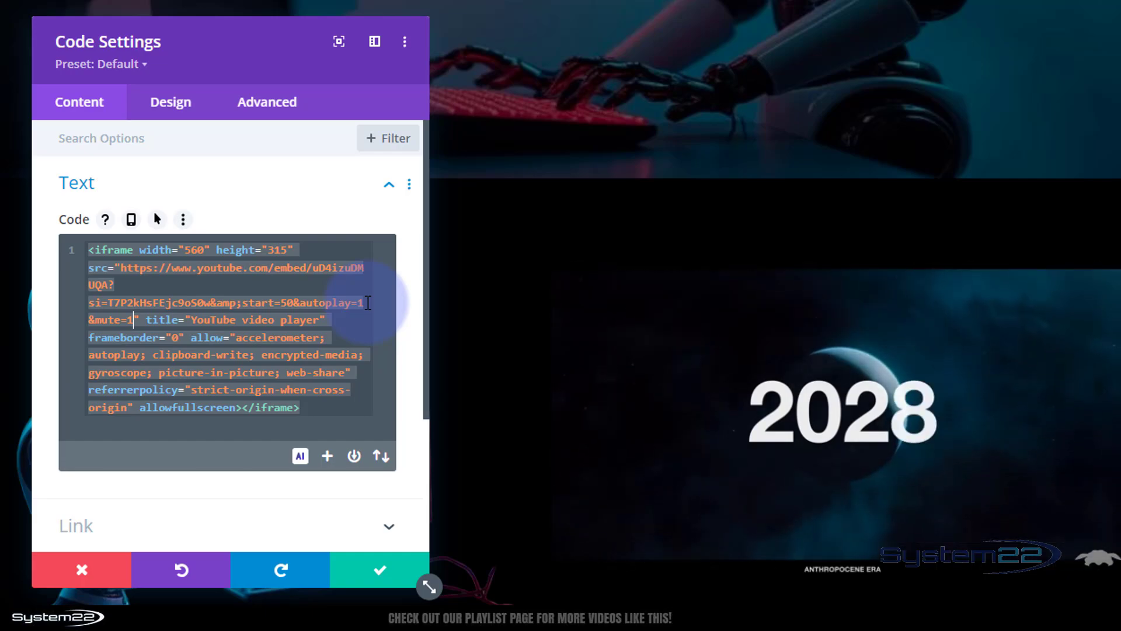
{"action": "mouse_move", "coordinate": [761, 455]}
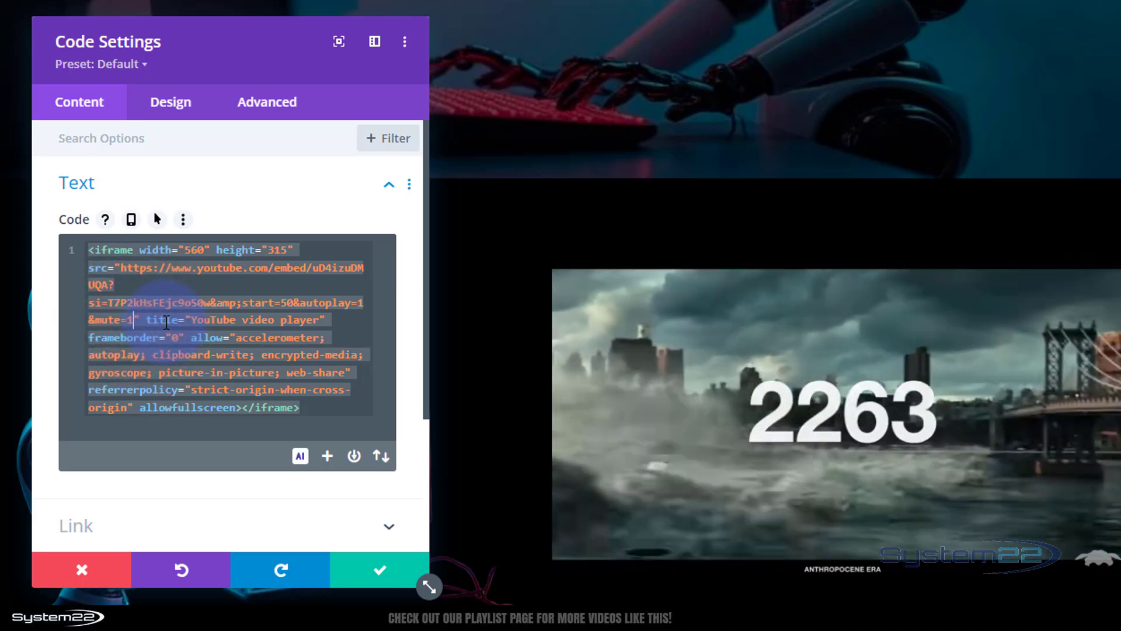
Append &loop=1 after mute=1 in the embed address.
{"action": "type", "text": "&loop"}
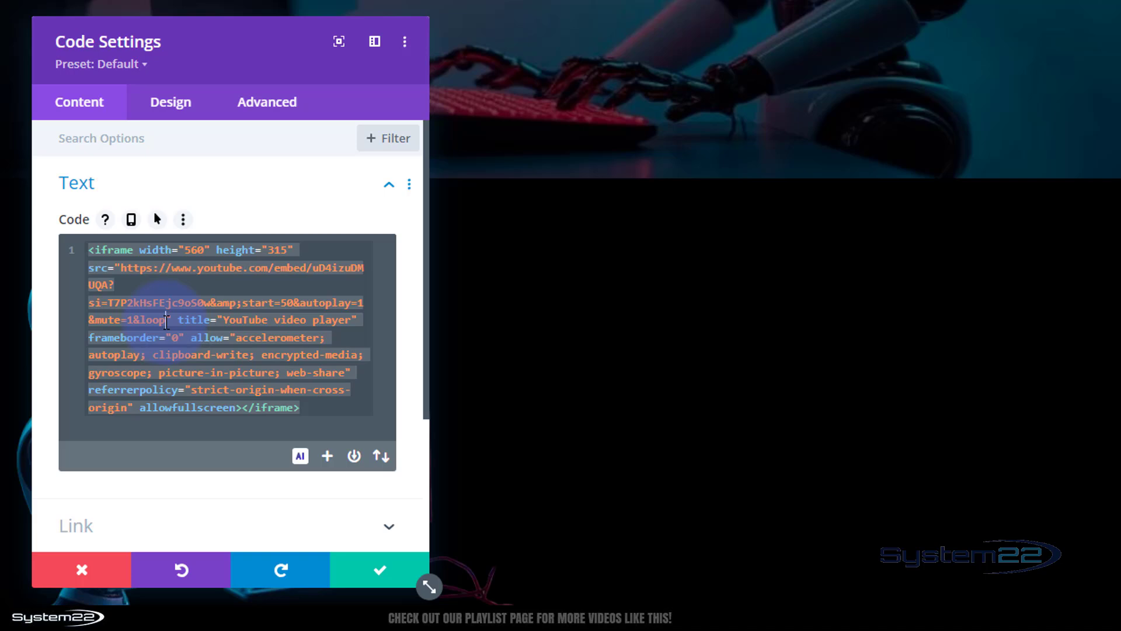
{"action": "type", "text": "=1"}
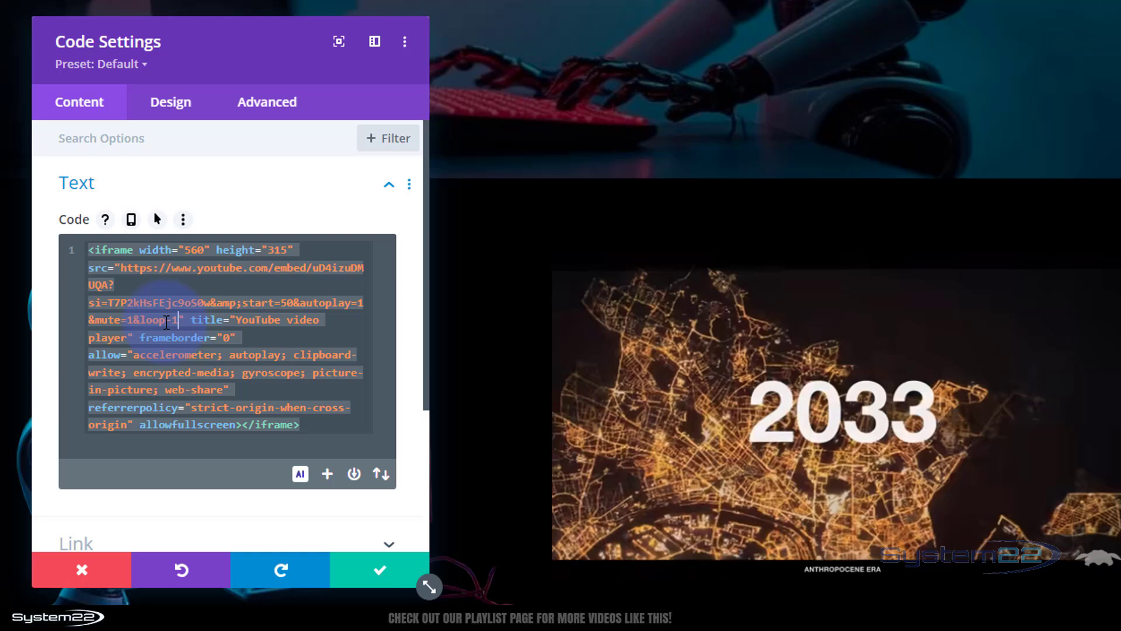
{"action": "mouse_move", "coordinate": [538, 393]}
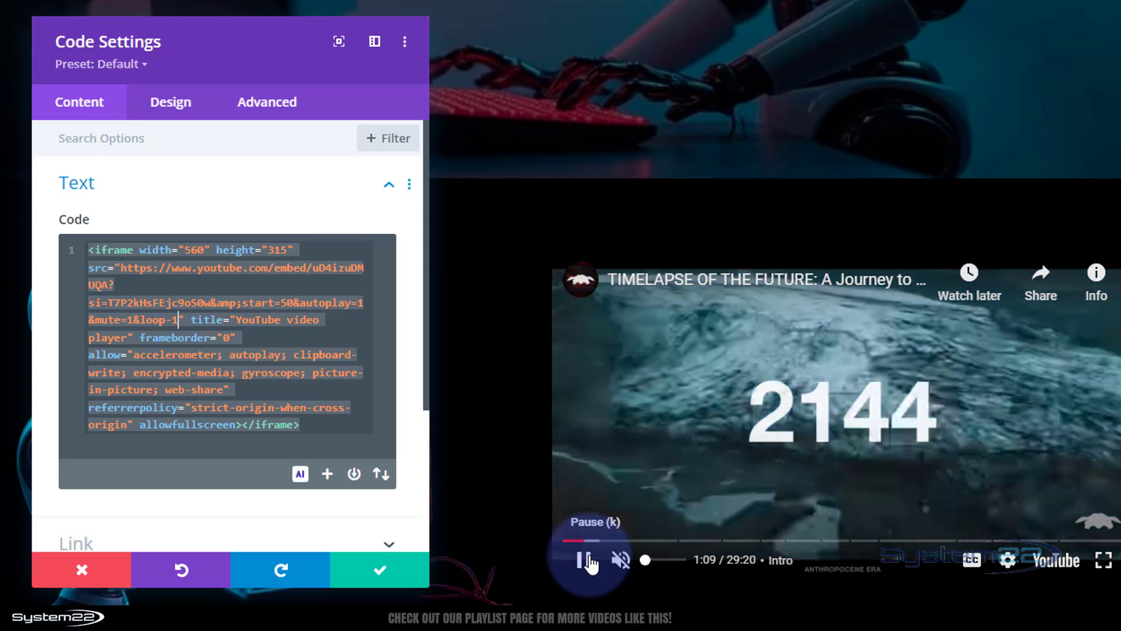
Append &controls=0 after loop=1 to hide the player controls.
{"action": "type", "text": "&controls=0"}
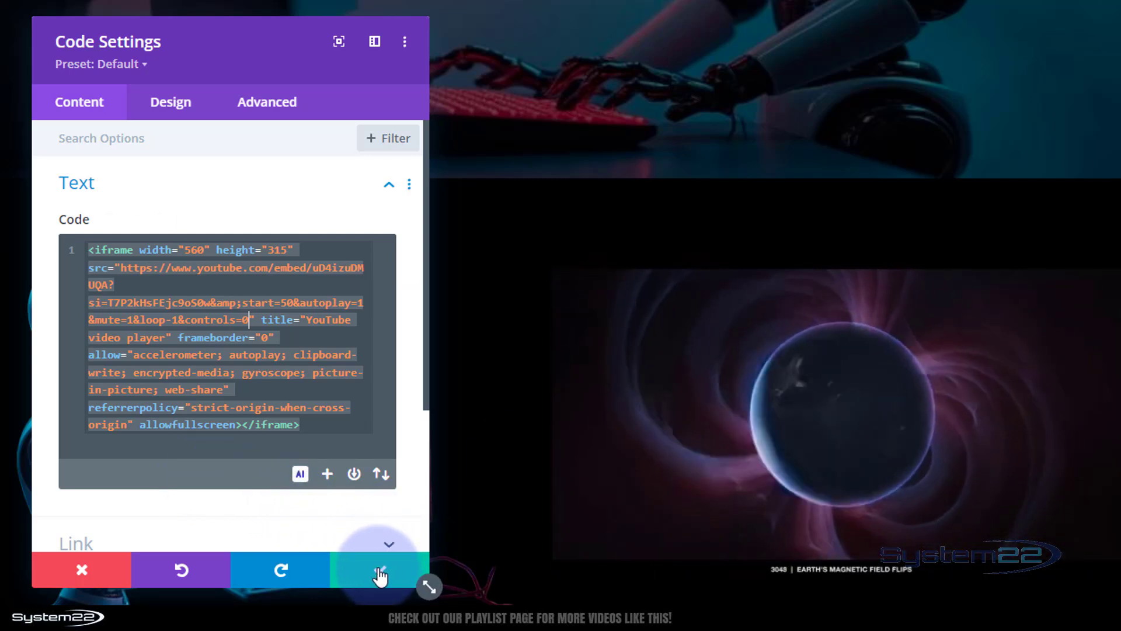
Save the Code module, exit the Visual Builder and scroll to the autoplaying video section.
{"action": "left_click", "coordinate": [381, 575]}
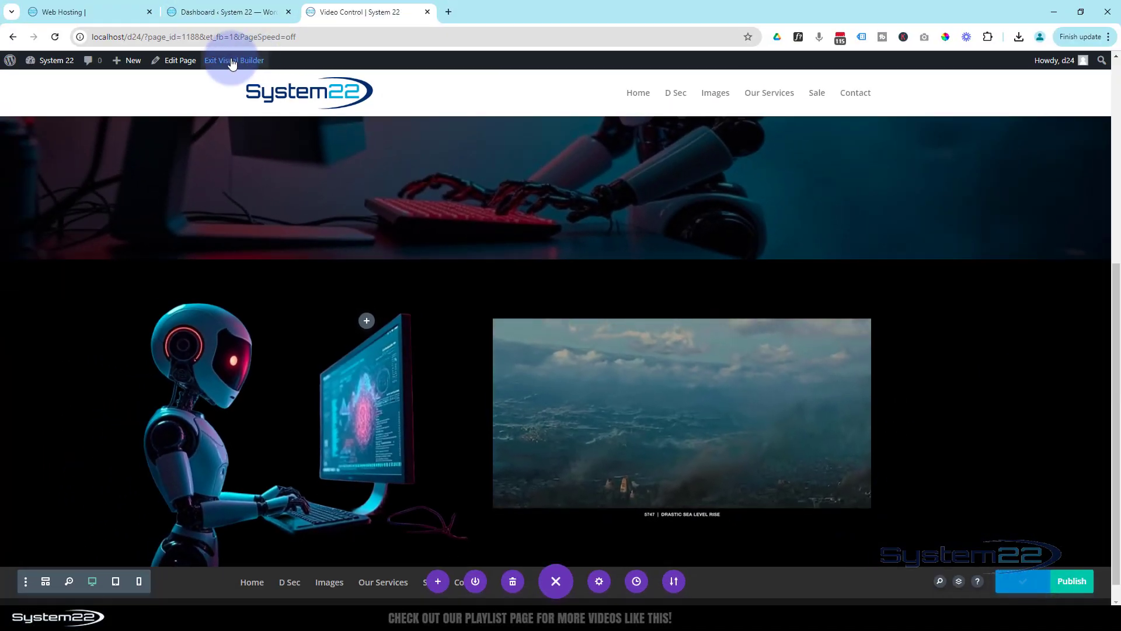
{"action": "left_click", "coordinate": [232, 61]}
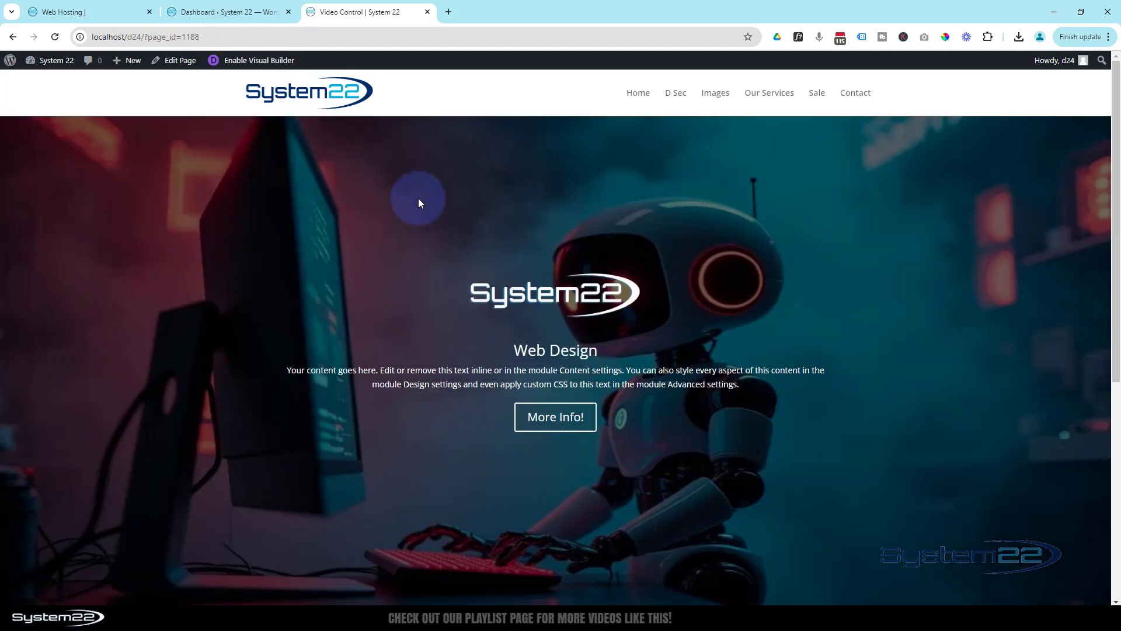
{"action": "scroll", "coordinate": [419, 199], "scroll_direction": "down", "scroll_amount": 5}
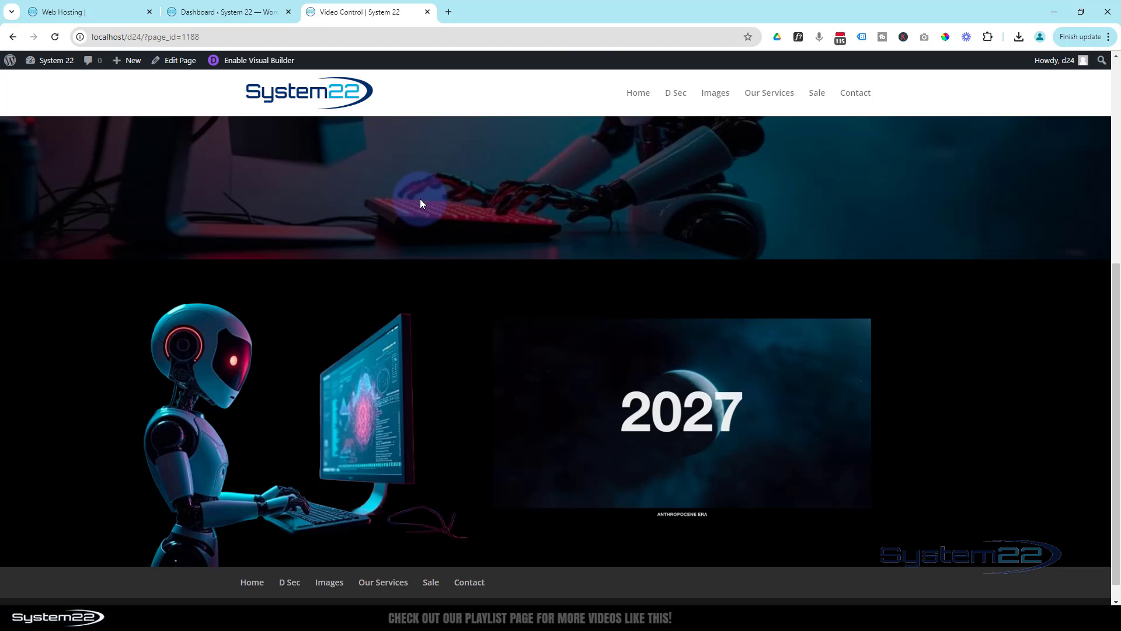
{"action": "scroll", "coordinate": [419, 199], "scroll_direction": "down", "scroll_amount": 1}
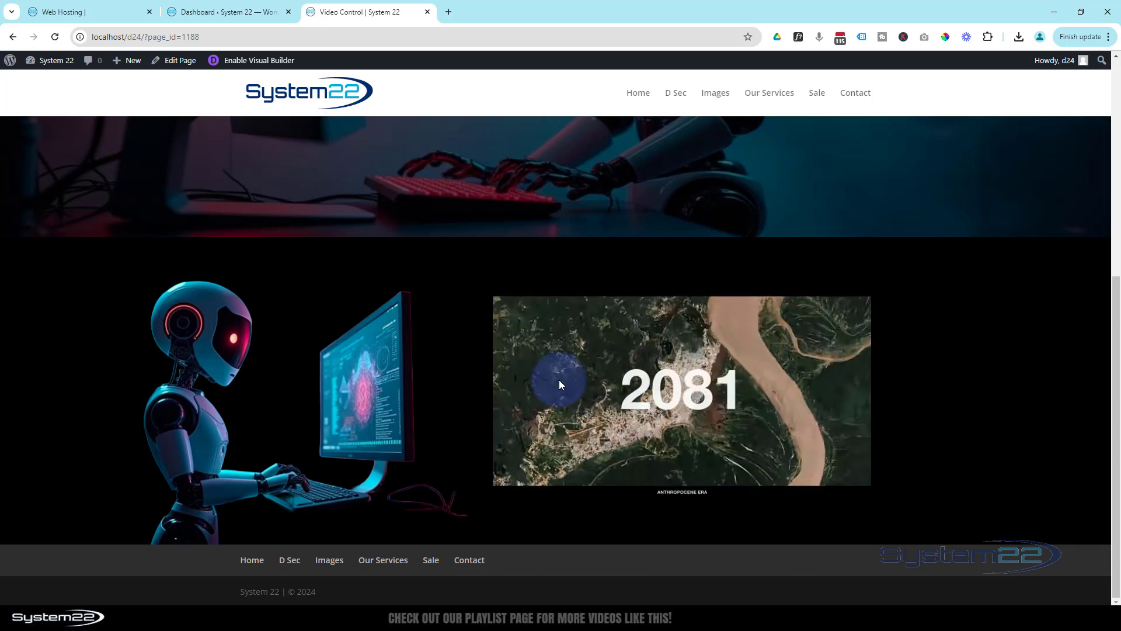
{"action": "mouse_move", "coordinate": [507, 369]}
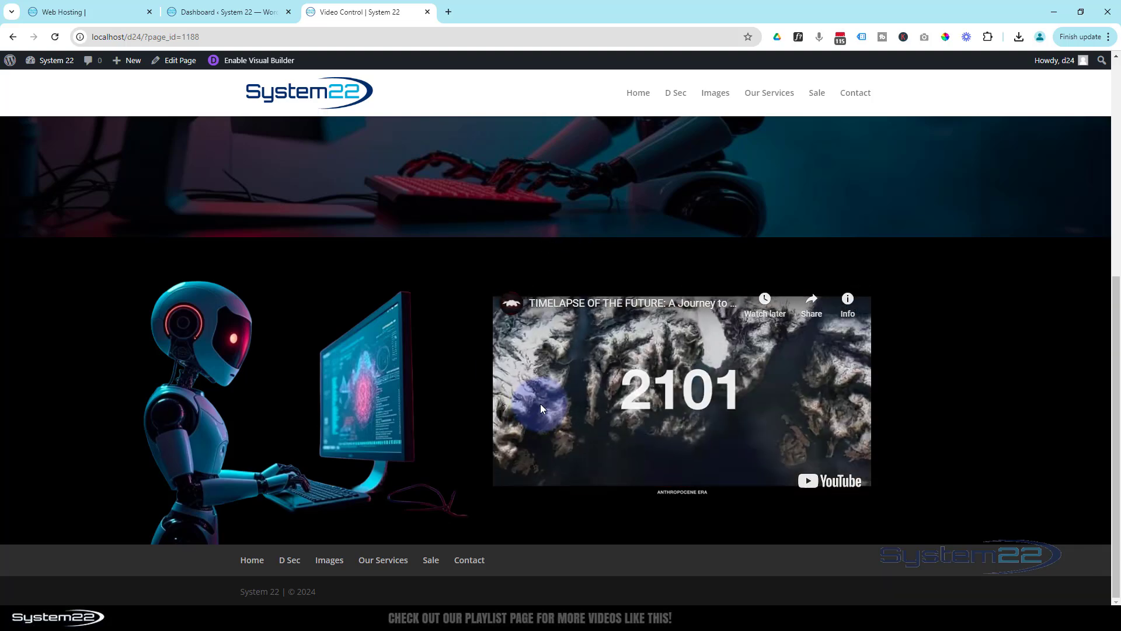